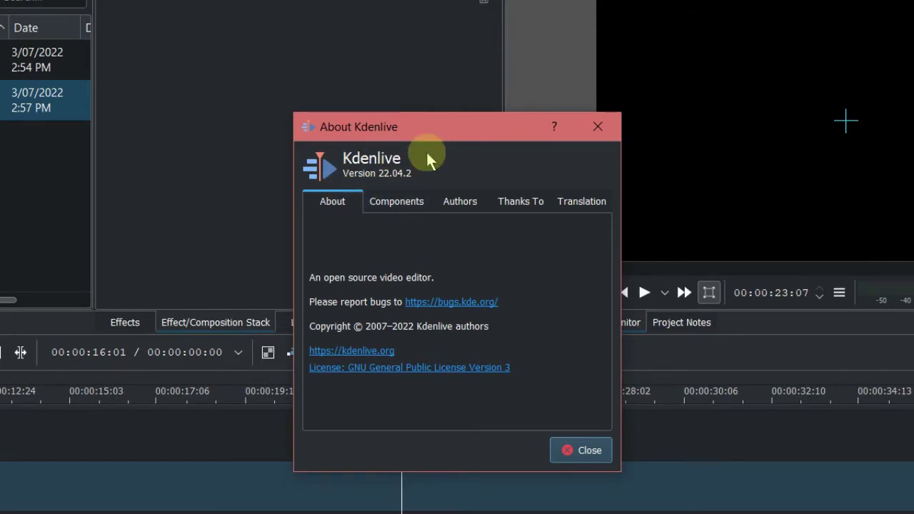
Step: Close the About Kdenlive 22.04.2 window to return to the demo.kdenlive project
{"action": "left_click", "coordinate": [587, 451]}
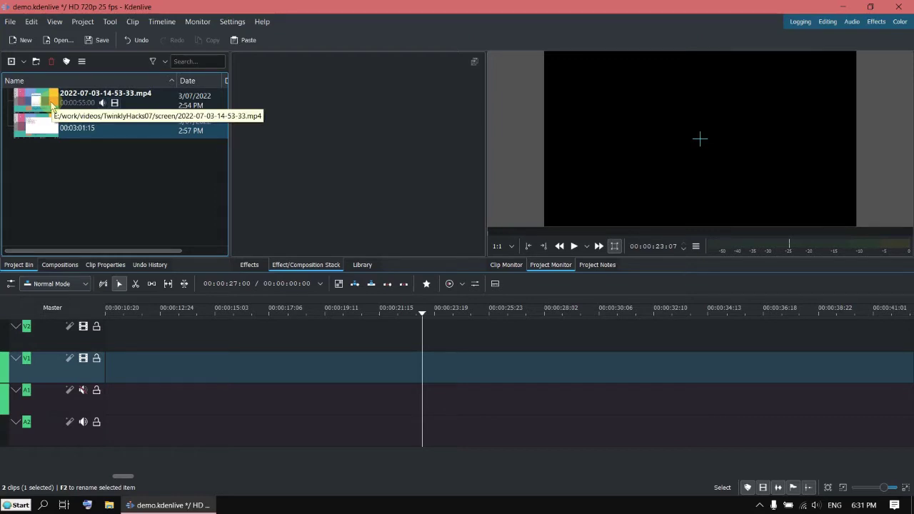
{"action": "left_click", "coordinate": [52, 105]}
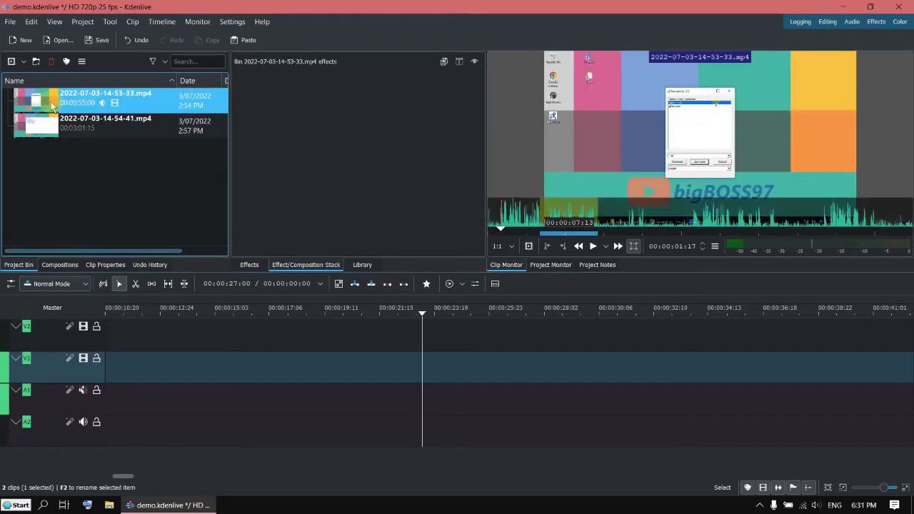
{"action": "left_click_drag", "start_coordinate": [180, 108], "coordinate": [243, 369]}
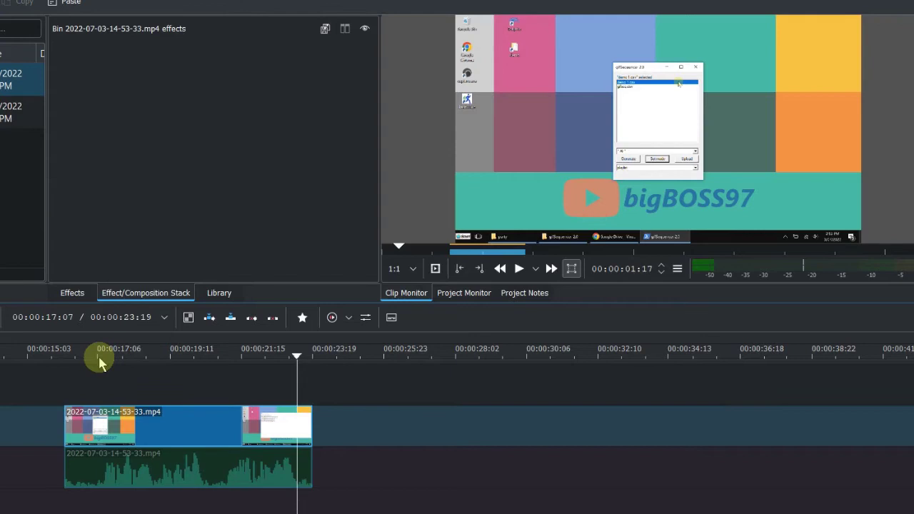
{"action": "left_click_drag", "start_coordinate": [100, 363], "coordinate": [134, 362]}
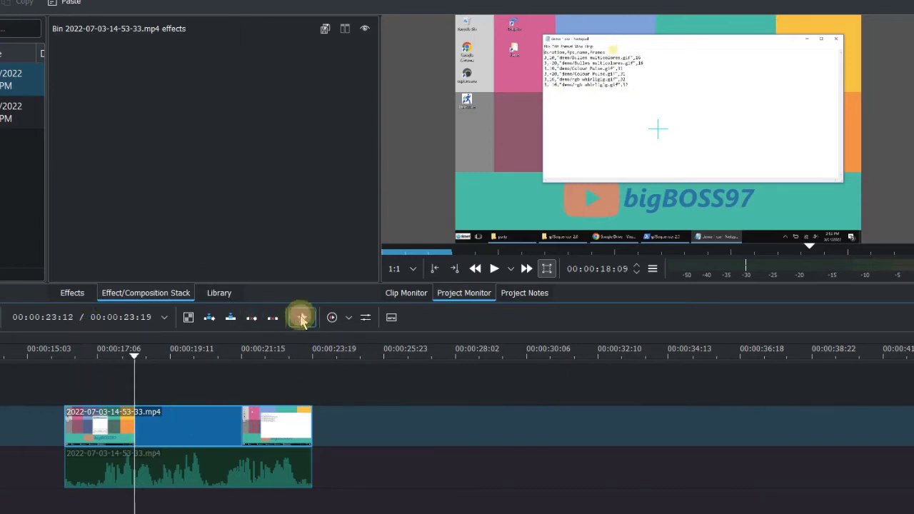
Step: Apply a Transform effect to the first clip with keyframes at 01:24 and 02:07
{"action": "left_click", "coordinate": [302, 319]}
{"action": "left_click_drag", "start_coordinate": [300, 369], "coordinate": [180, 431]}
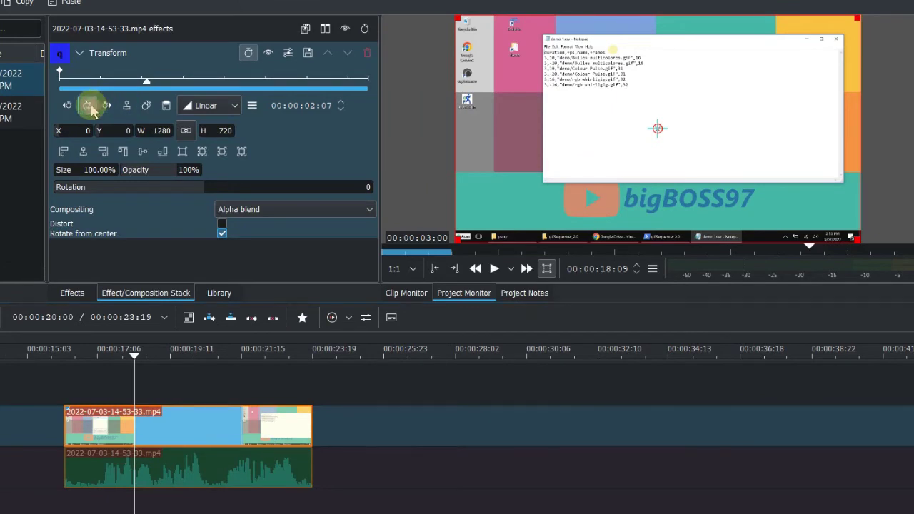
{"action": "left_click", "coordinate": [89, 105]}
{"action": "left_click", "coordinate": [145, 81]}
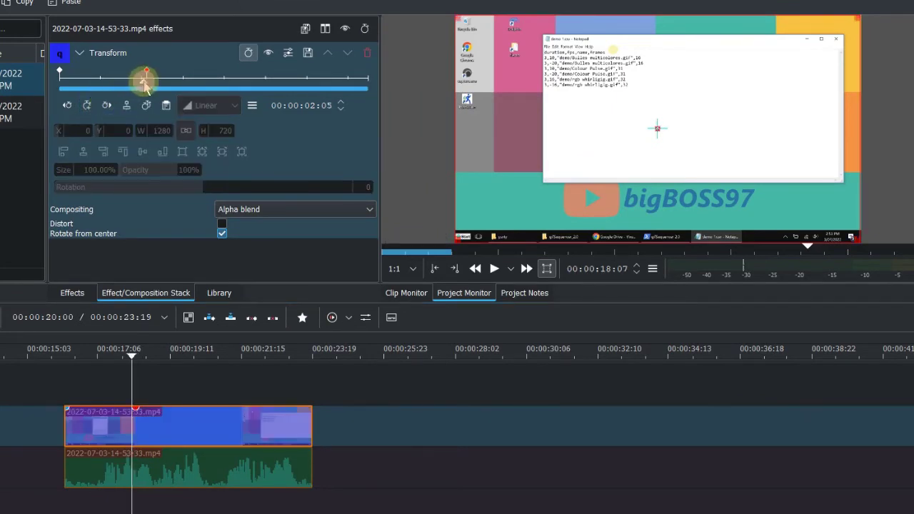
{"action": "left_click_drag", "start_coordinate": [144, 80], "coordinate": [135, 84]}
{"action": "left_click", "coordinate": [88, 105]}
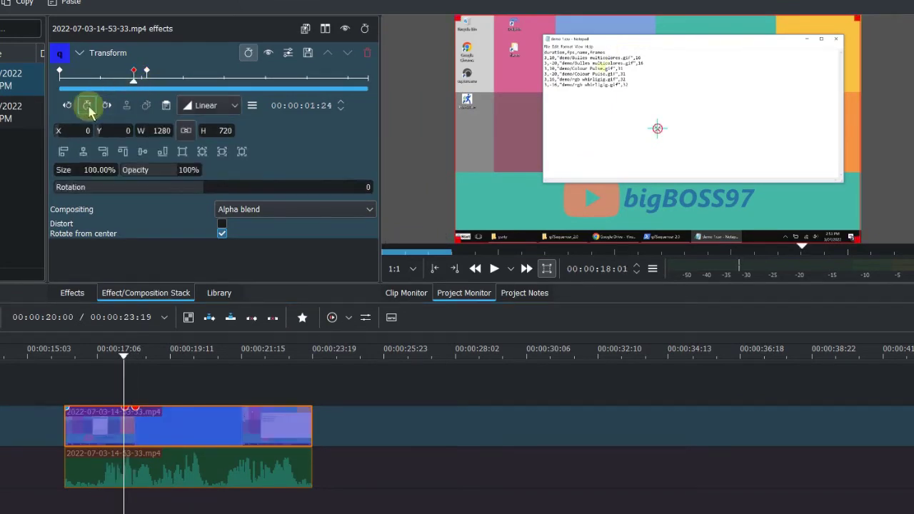
{"action": "left_click", "coordinate": [106, 106]}
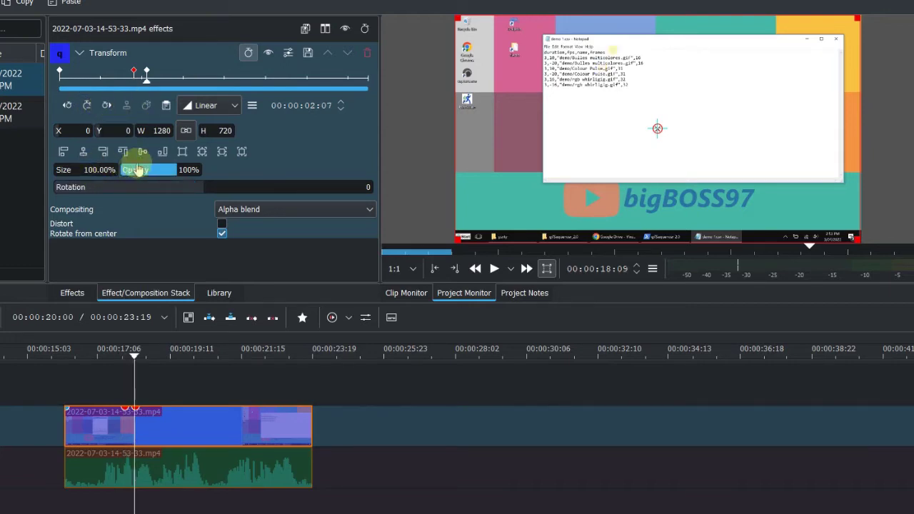
Step: Zoom the last keyframe to 160%, frame the Notepad window, and preview the animation
{"action": "key", "text": "Return"}
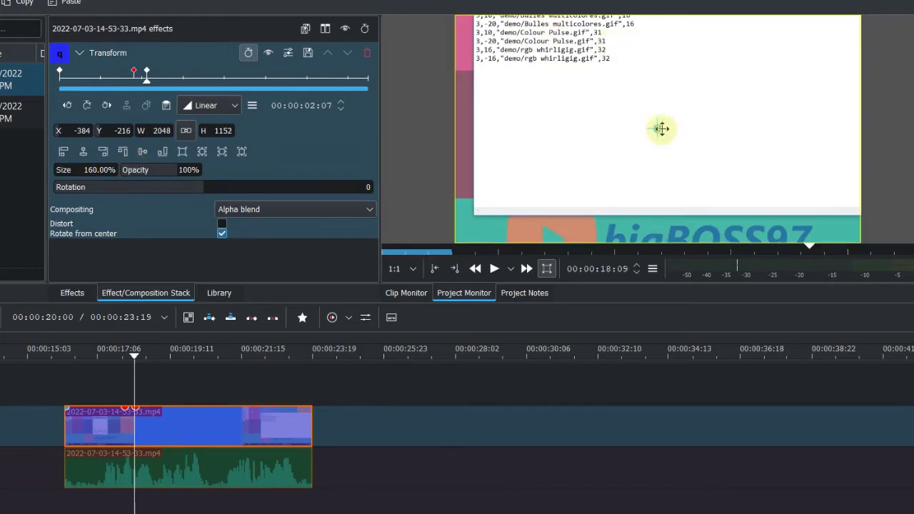
{"action": "left_click_drag", "start_coordinate": [662, 128], "coordinate": [698, 191]}
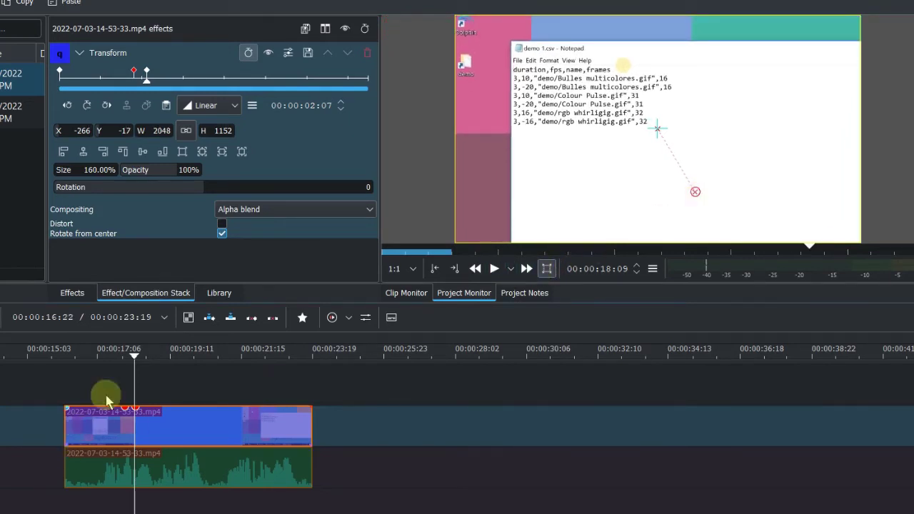
{"action": "left_click", "coordinate": [122, 378]}
{"action": "left_click_drag", "start_coordinate": [122, 367], "coordinate": [301, 370]}
{"action": "left_click", "coordinate": [15, 110]}
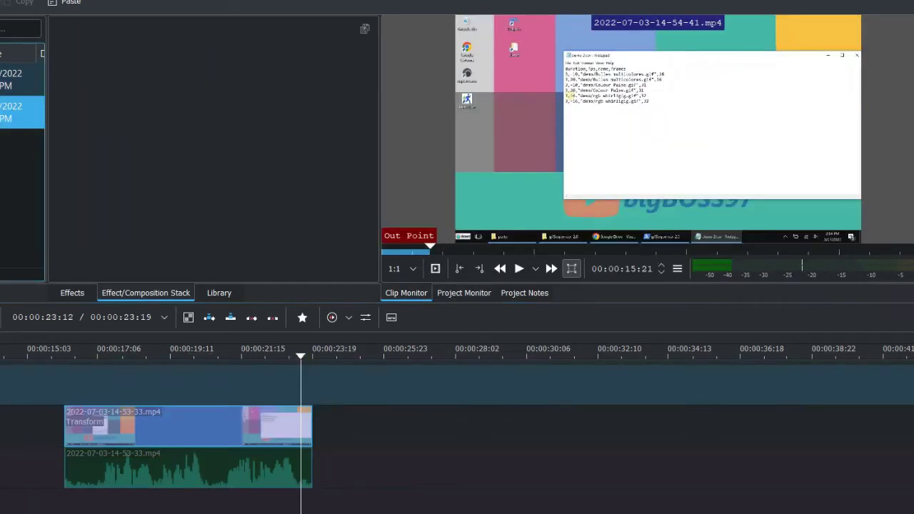
{"action": "left_click", "coordinate": [15, 80]}
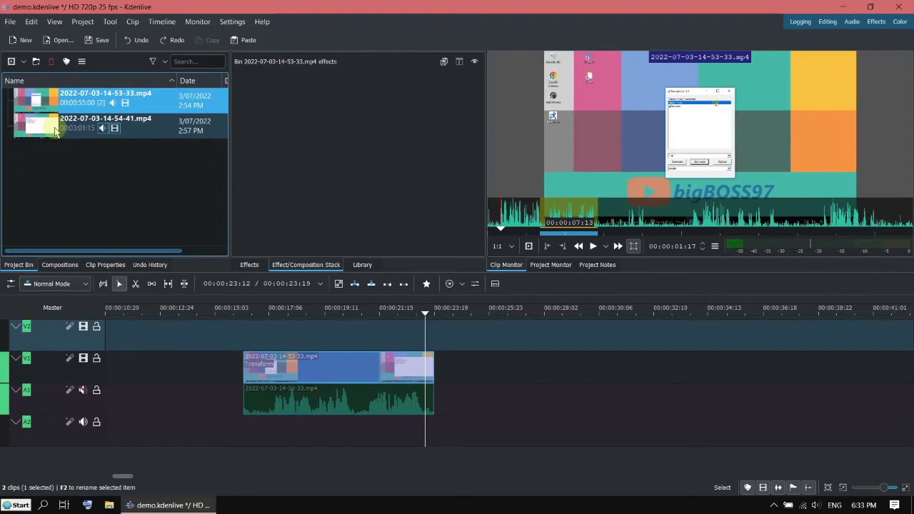
{"action": "left_click", "coordinate": [38, 128]}
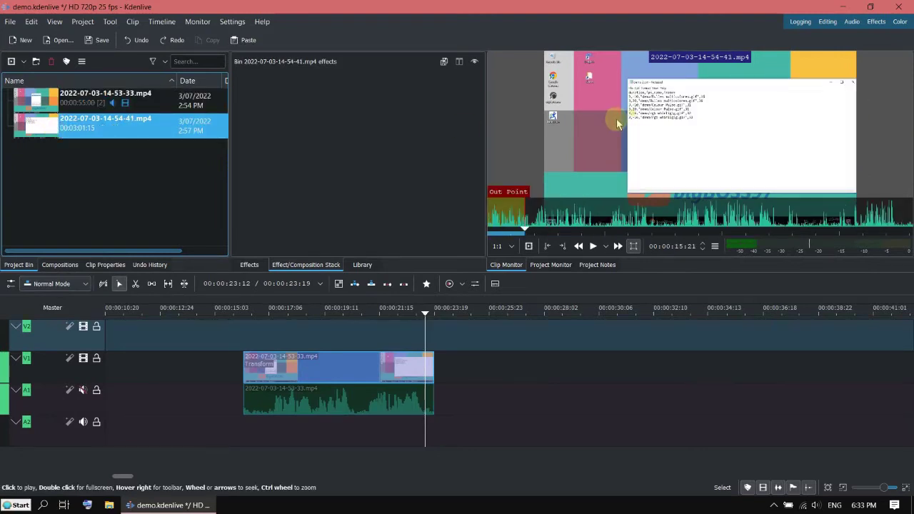
{"action": "left_click_drag", "start_coordinate": [618, 125], "coordinate": [448, 384]}
{"action": "left_click_drag", "start_coordinate": [422, 338], "coordinate": [439, 322]}
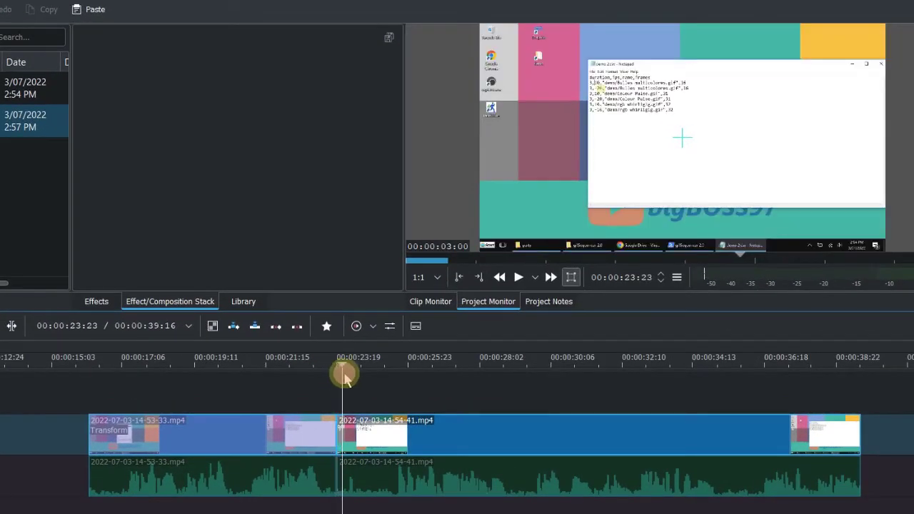
{"action": "mouse_move", "coordinate": [344, 376]}
{"action": "left_mouse_down"}
{"action": "mouse_move", "coordinate": [365, 376]}
{"action": "mouse_move", "coordinate": [353, 373]}
{"action": "left_mouse_up"}
{"action": "left_click", "coordinate": [405, 432]}
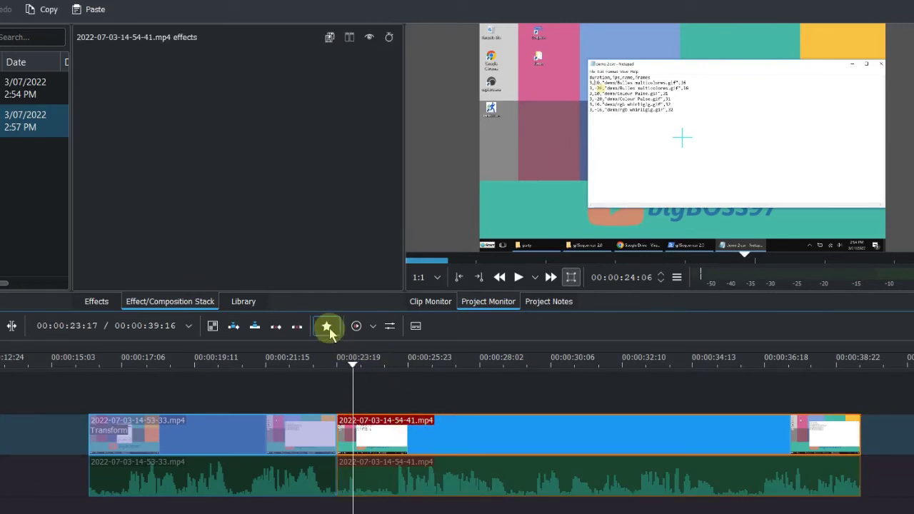
Step: Add a Transform to the second clip and copy the first clip's final 160% keyframe
{"action": "left_click", "coordinate": [329, 328]}
{"action": "left_click_drag", "start_coordinate": [343, 379], "coordinate": [570, 433]}
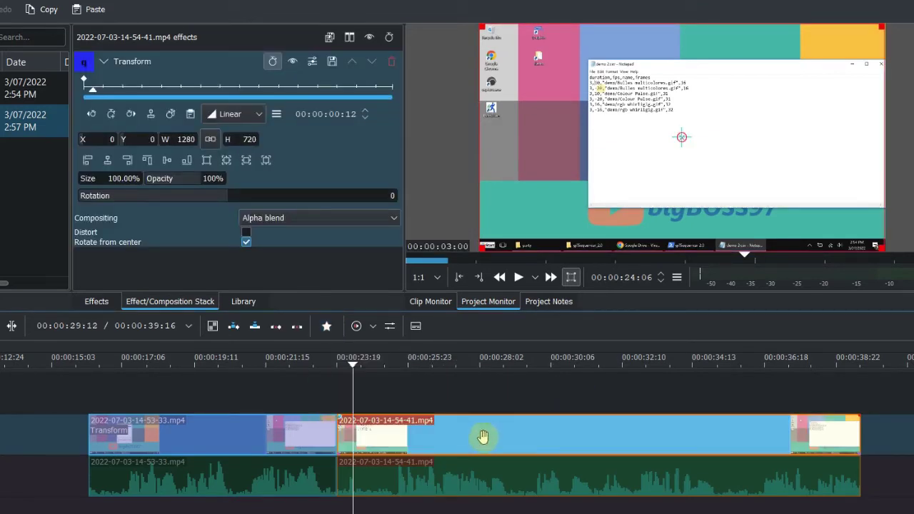
{"action": "left_click", "coordinate": [281, 433]}
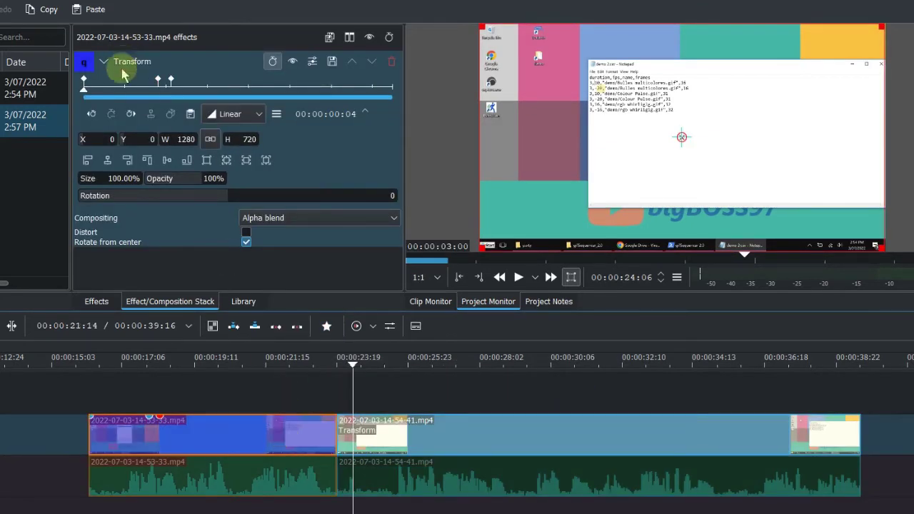
{"action": "left_click", "coordinate": [133, 116]}
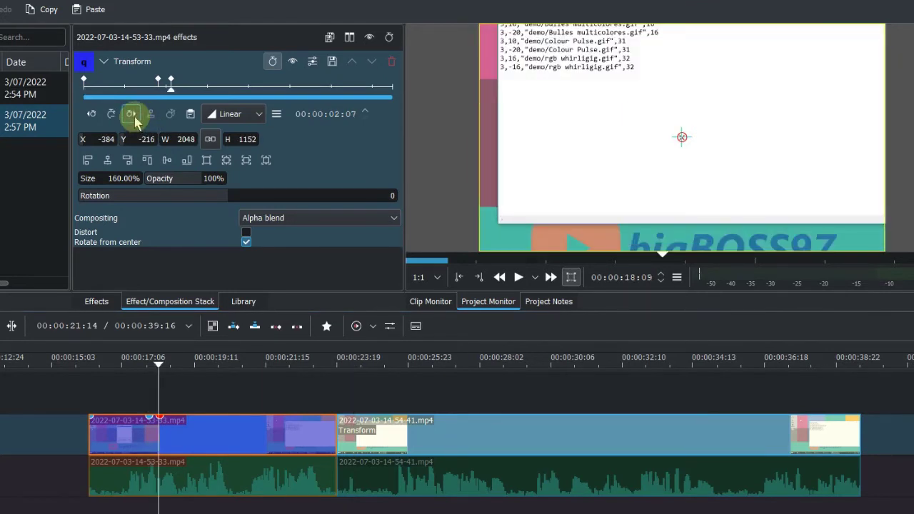
{"action": "left_click", "coordinate": [277, 115]}
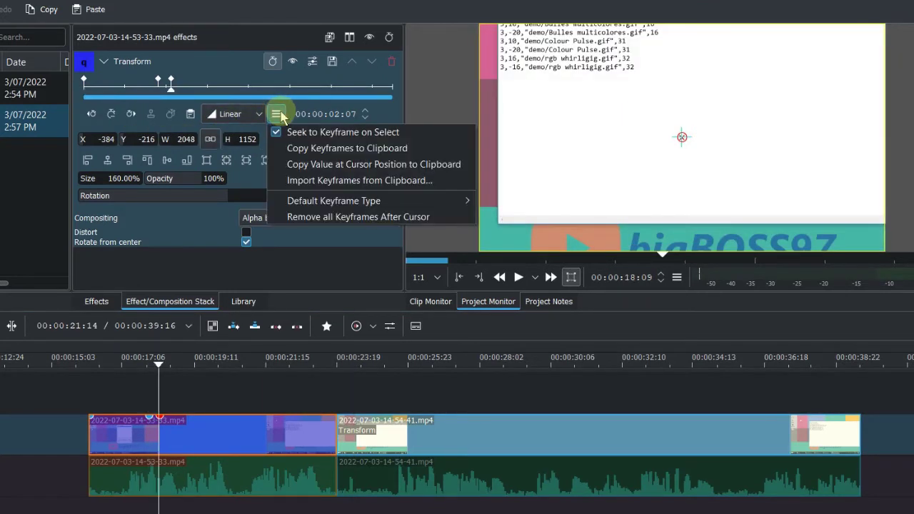
{"action": "left_click", "coordinate": [328, 165]}
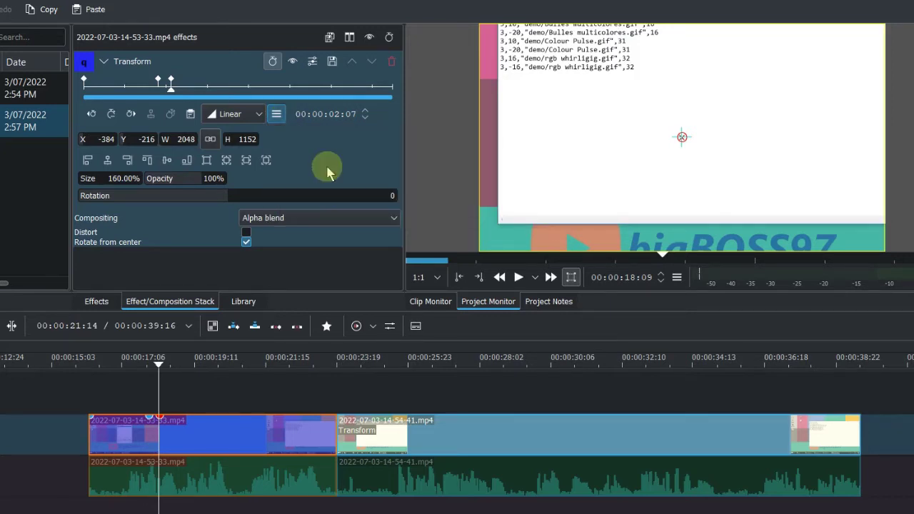
Step: Import the copied keyframe into the second clip's Transform (-384, -216, 2048×1152)
{"action": "left_click", "coordinate": [416, 437]}
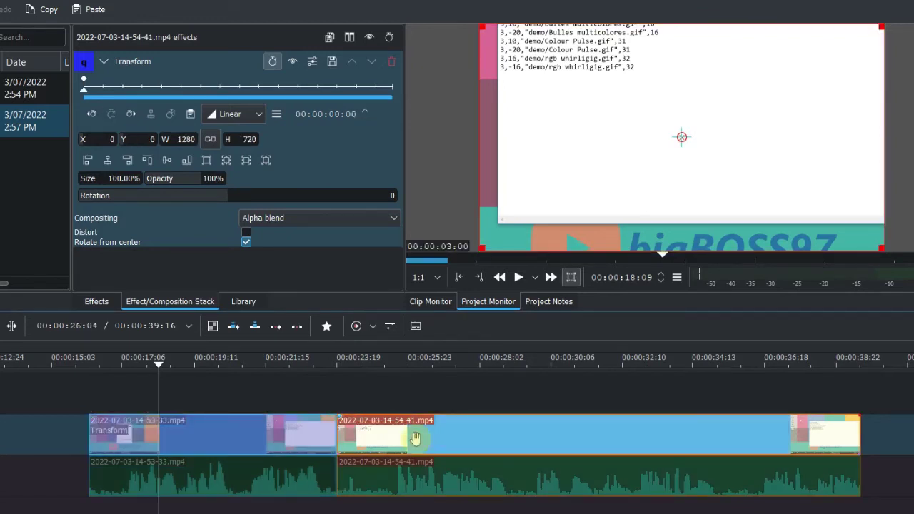
{"action": "left_click", "coordinate": [276, 113]}
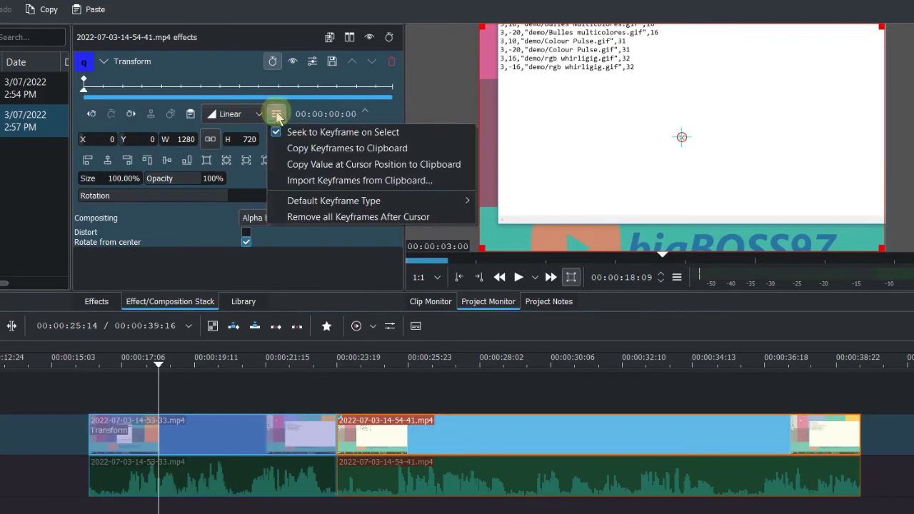
{"action": "left_click", "coordinate": [296, 180]}
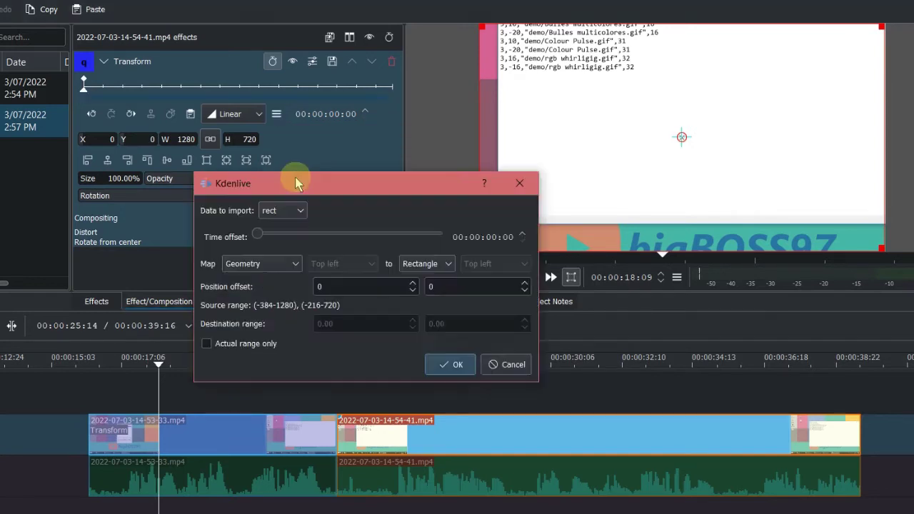
{"action": "left_click", "coordinate": [450, 363]}
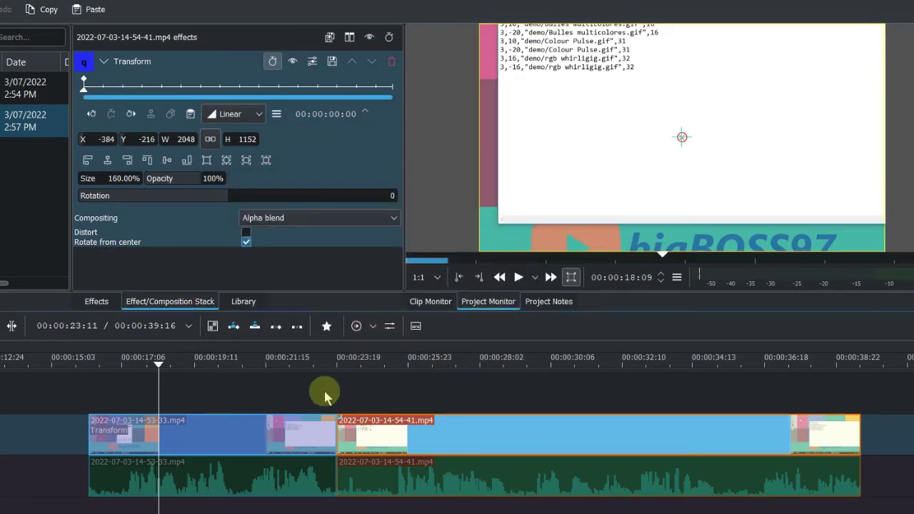
{"action": "left_click_drag", "start_coordinate": [325, 393], "coordinate": [303, 429]}
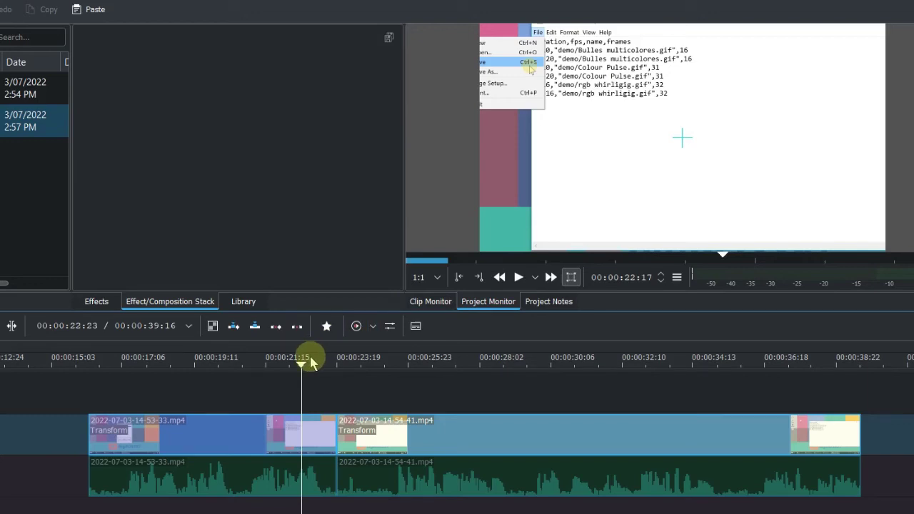
{"action": "left_click", "coordinate": [392, 443]}
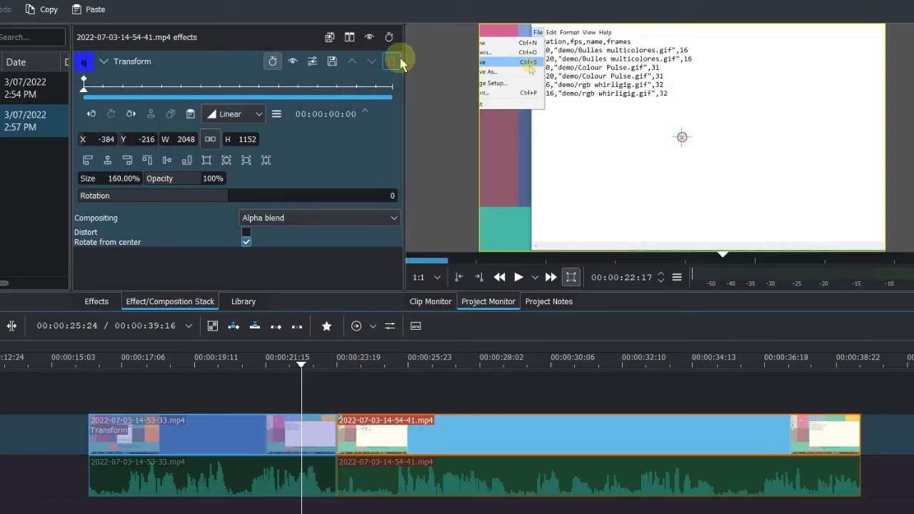
Step: Delete the second clip's Transform and preview the first clip around 00:00:18:11
{"action": "left_click", "coordinate": [395, 63]}
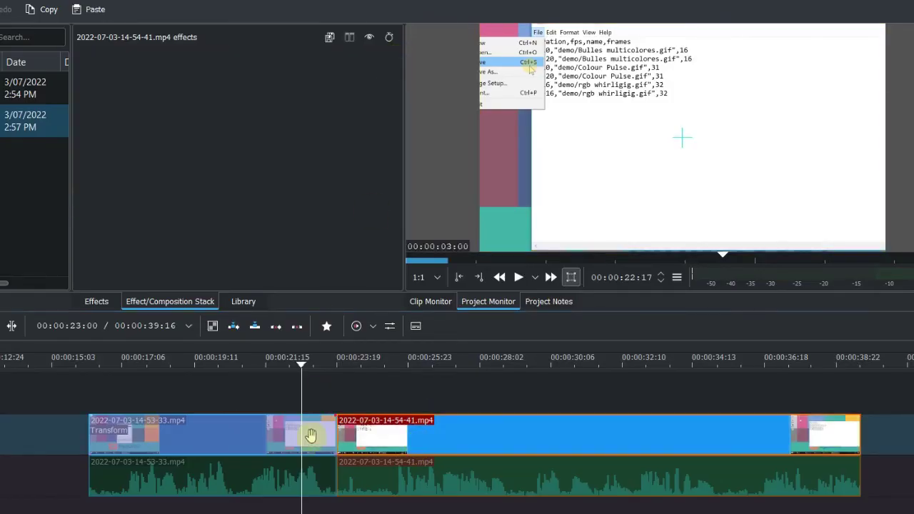
{"action": "left_click", "coordinate": [306, 433]}
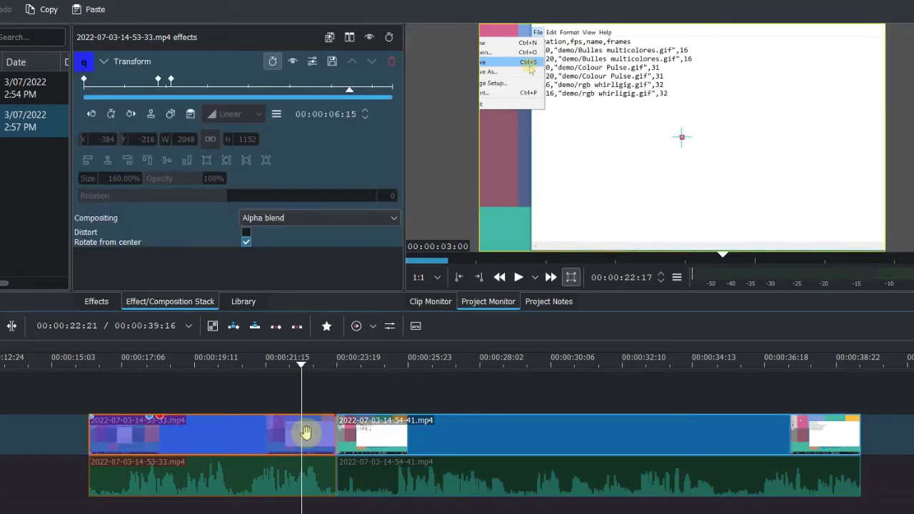
{"action": "mouse_move", "coordinate": [185, 361]}
{"action": "left_mouse_down"}
{"action": "mouse_move", "coordinate": [147, 367]}
{"action": "mouse_move", "coordinate": [314, 381]}
{"action": "left_mouse_up"}
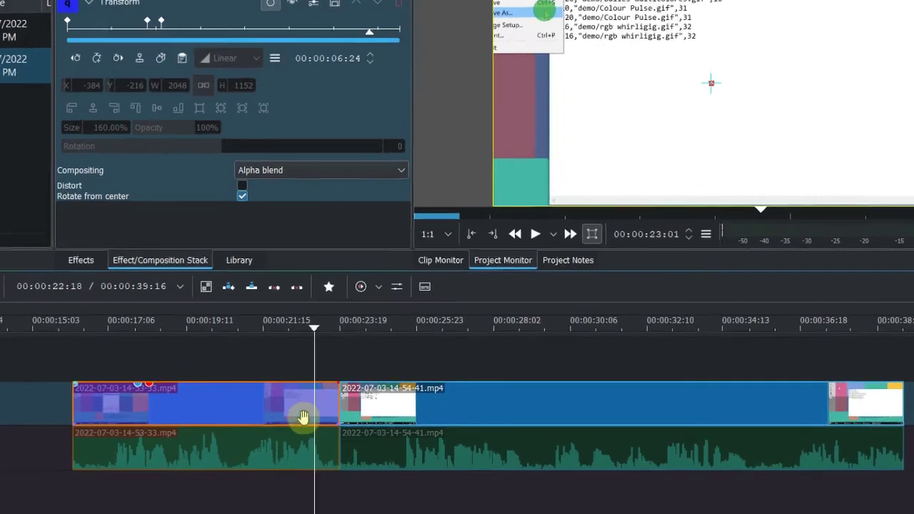
Step: Cut the first clip near its end, copy the tail, undo the cut, and select clip two
{"action": "key", "text": "x"}
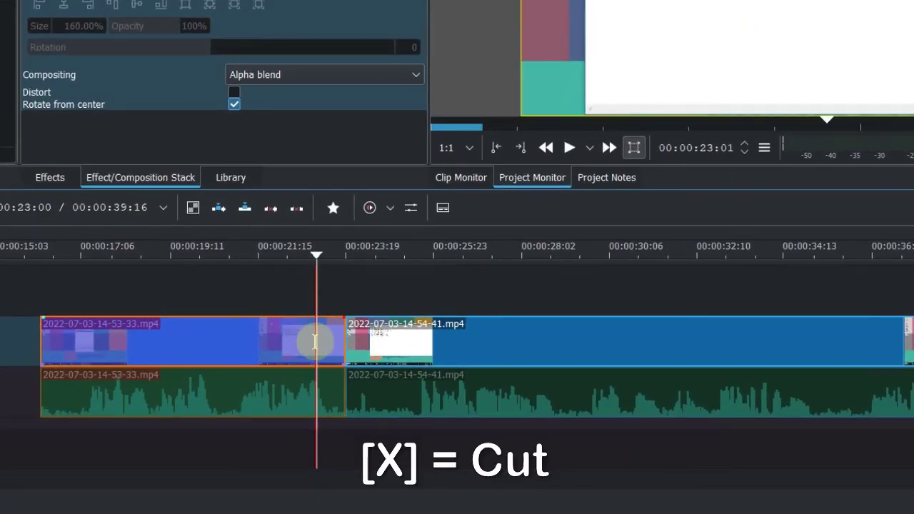
{"action": "left_click", "coordinate": [316, 340]}
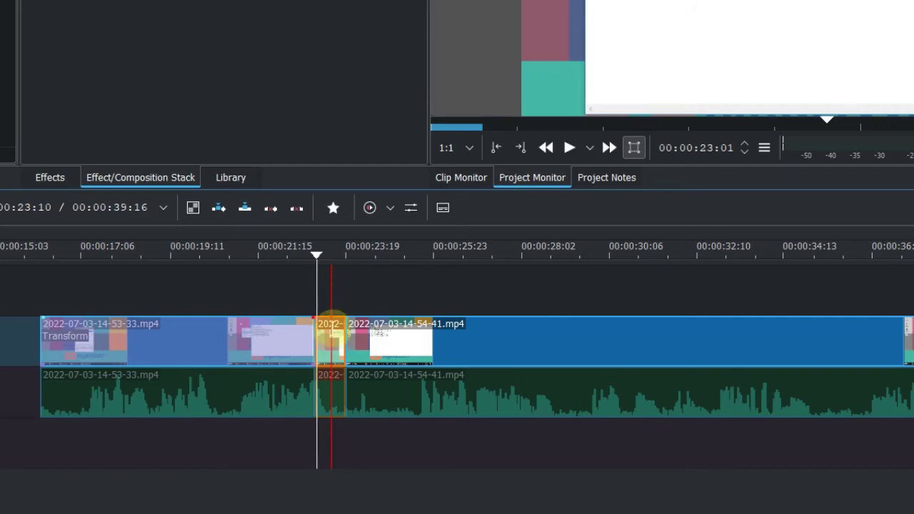
{"action": "key", "text": "ctrl+c"}
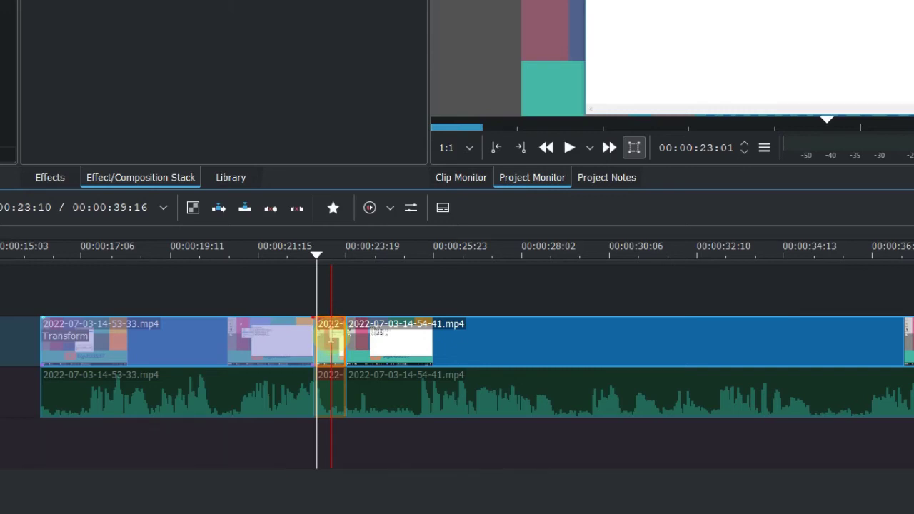
{"action": "key", "text": "ctrl+z"}
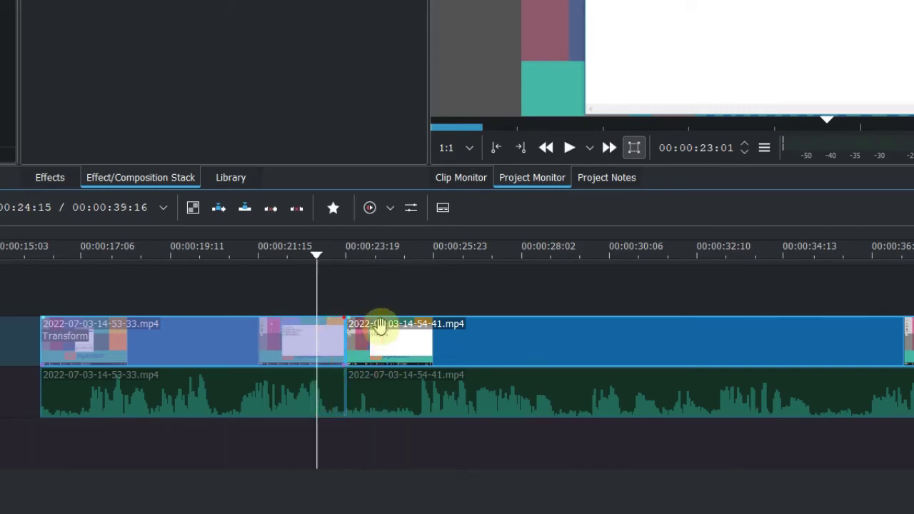
{"action": "key", "text": "s"}
{"action": "left_click", "coordinate": [380, 330]}
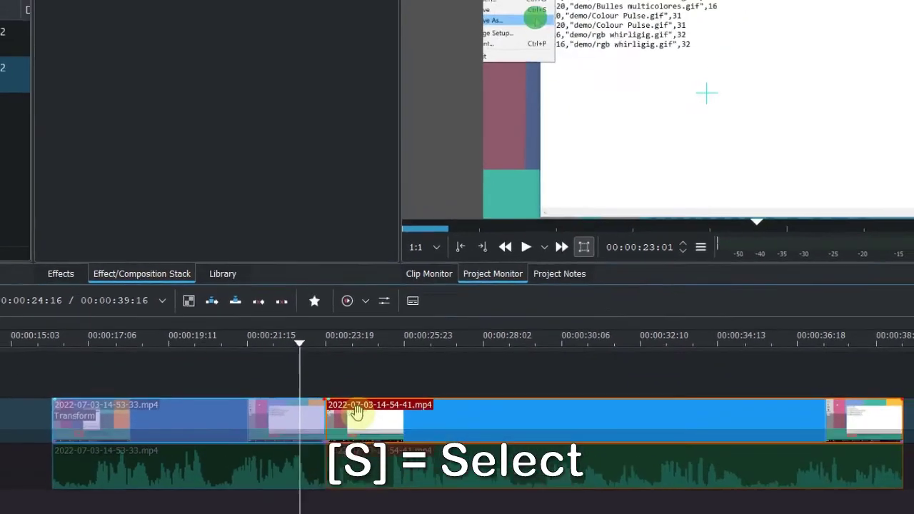
Step: Paste the copied Transform effect onto the second clip and scrub across the join
{"action": "right_click", "coordinate": [380, 330]}
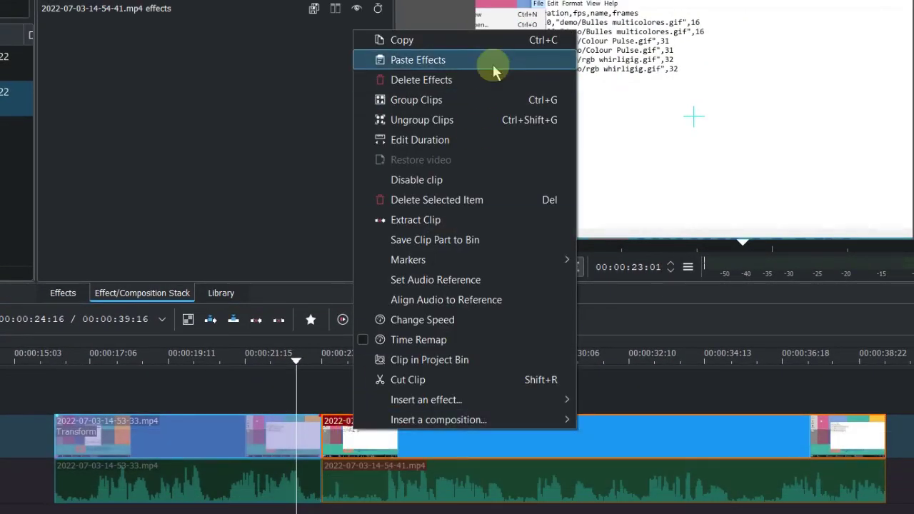
{"action": "left_click", "coordinate": [495, 68]}
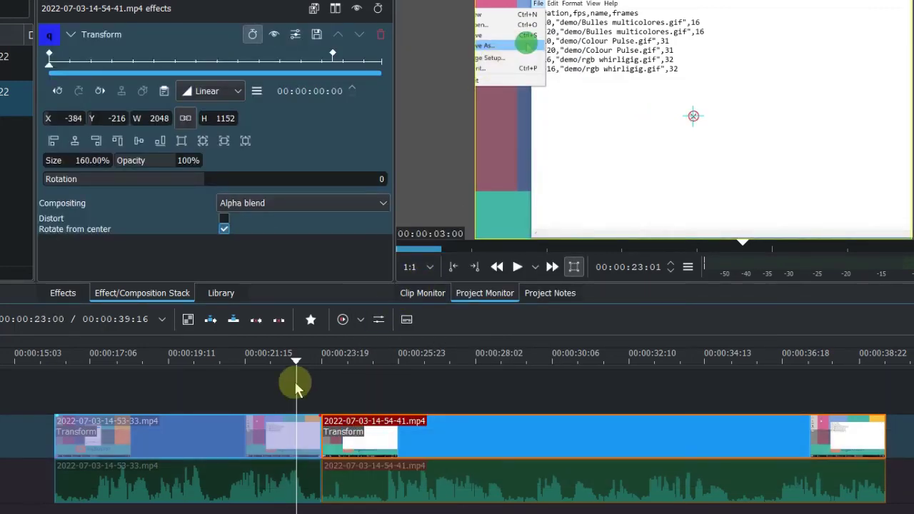
{"action": "left_click_drag", "start_coordinate": [296, 373], "coordinate": [267, 381]}
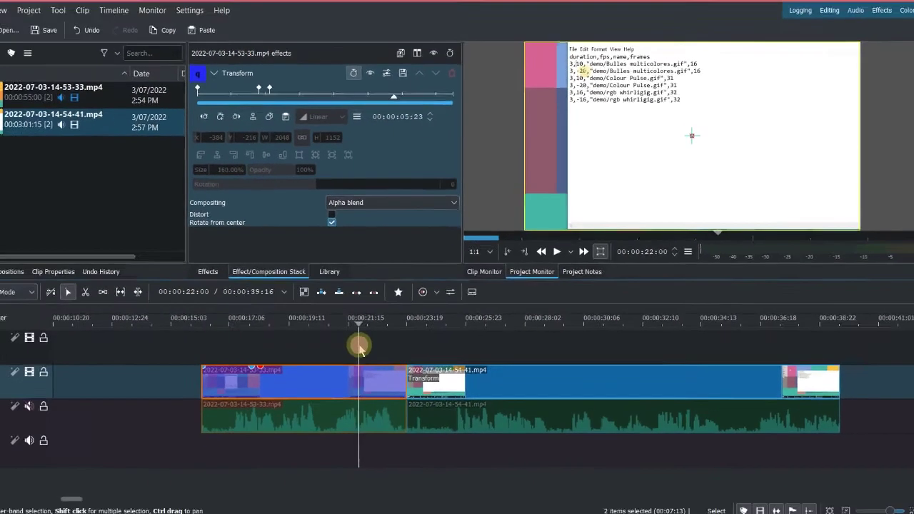
{"action": "left_click_drag", "start_coordinate": [359, 348], "coordinate": [382, 325]}
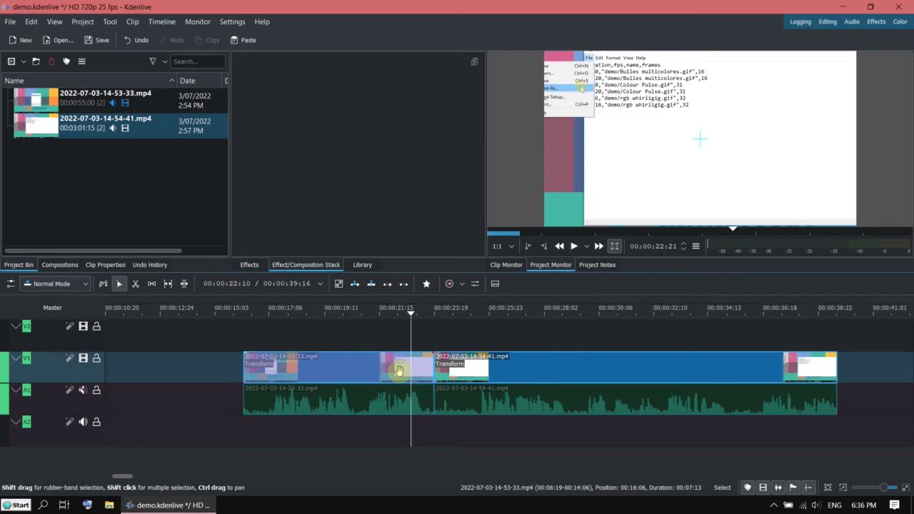
{"action": "left_click", "coordinate": [398, 370]}
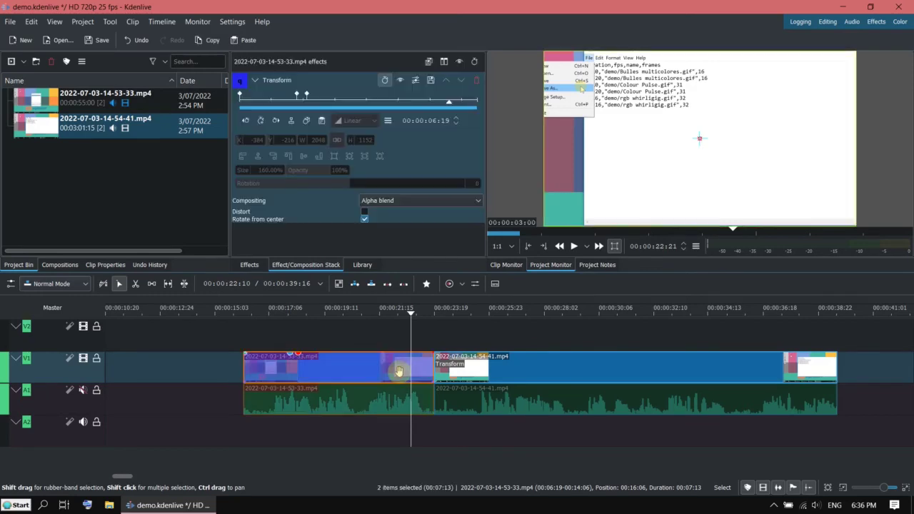
{"action": "left_click", "coordinate": [250, 120]}
{"action": "left_click", "coordinate": [388, 120]}
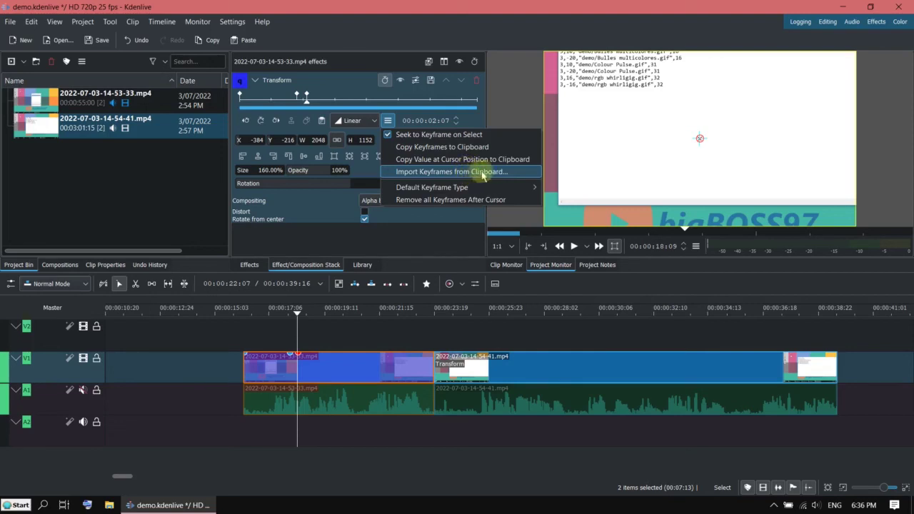
{"action": "left_click", "coordinate": [434, 241]}
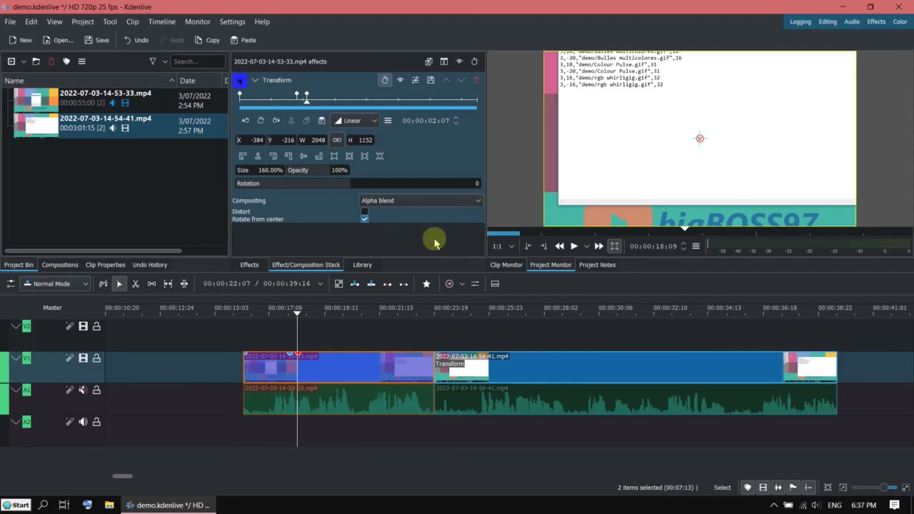